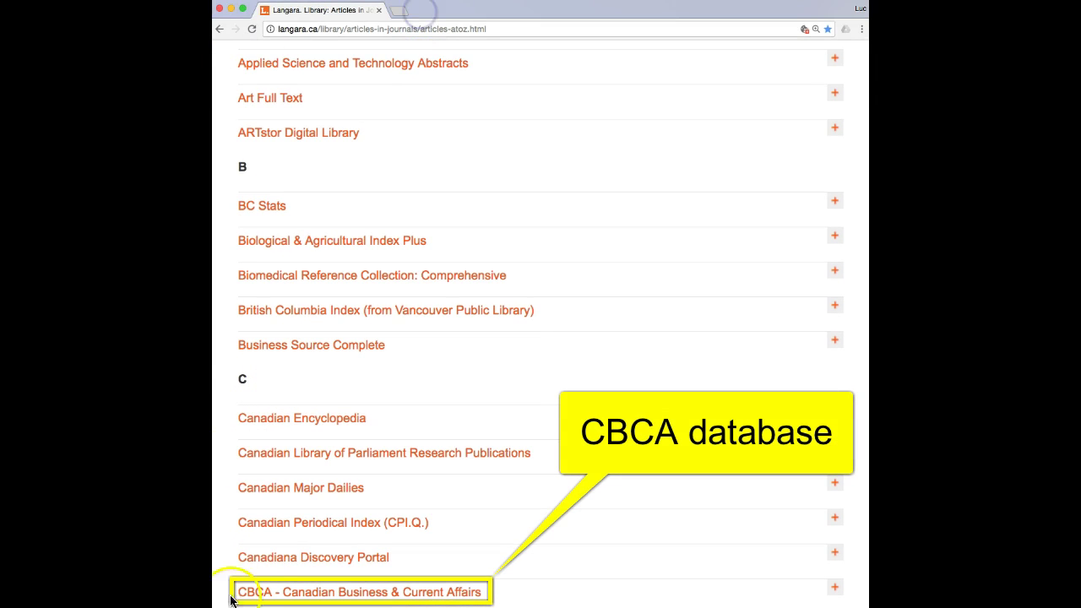
# Open the CBCA - Canadian Business & Current Affairs database and view the subject coverage on its About page
pyautogui.click(289, 594)
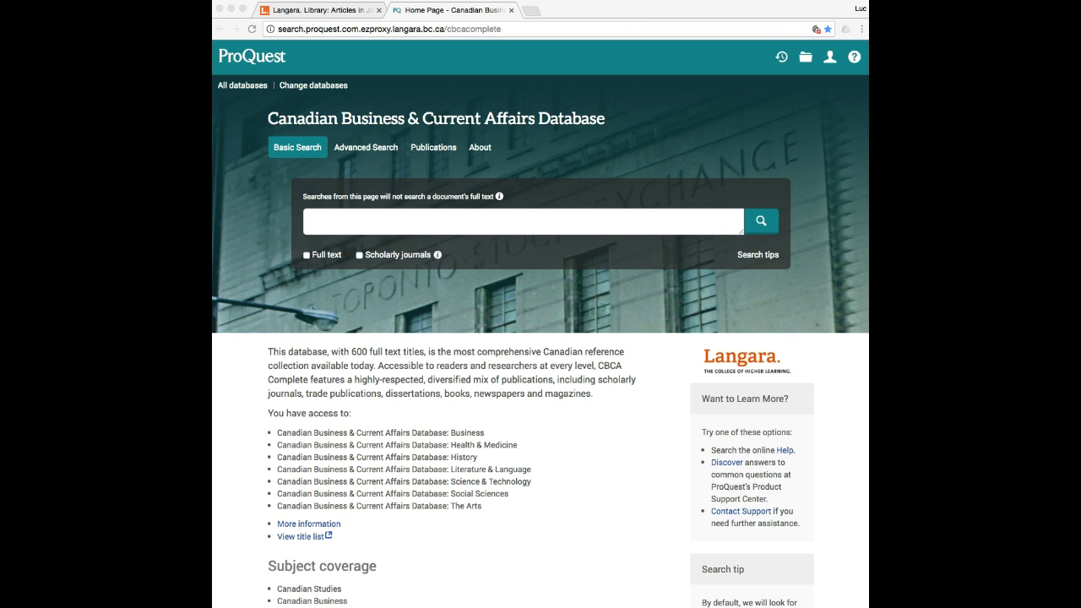
pyautogui.click(562, 60)
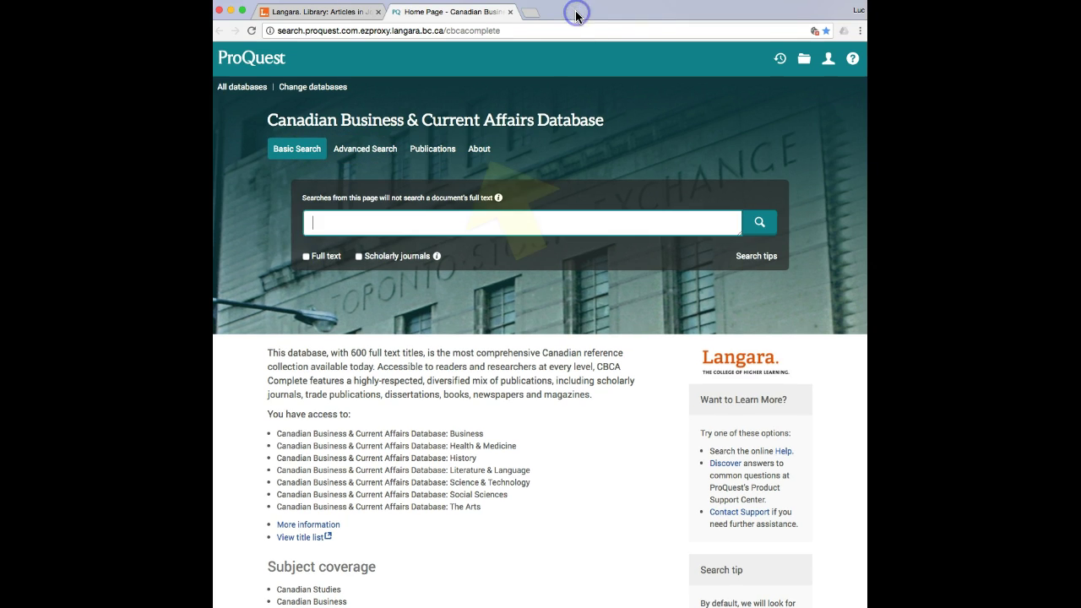
pyautogui.click(478, 149)
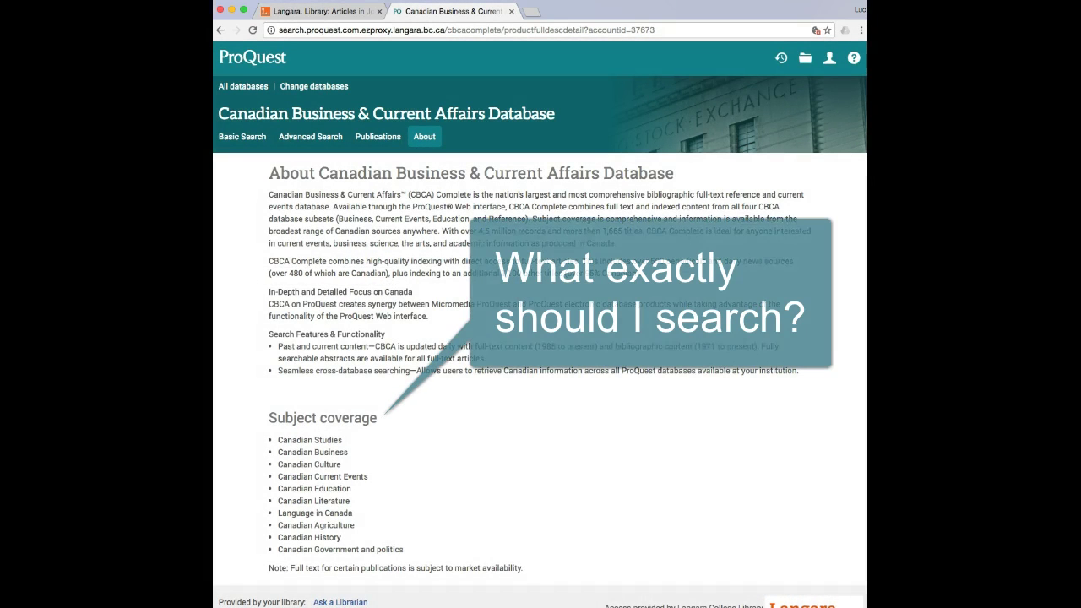
pyautogui.moveTo(413, 474); pyautogui.dragTo(628, 509)
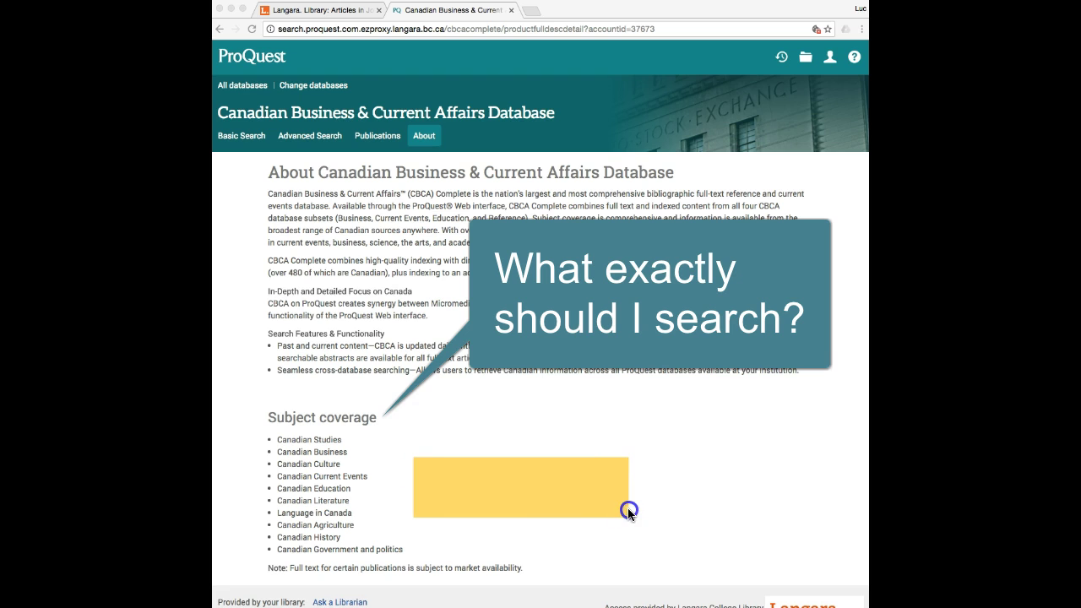
pyautogui.write('fre')
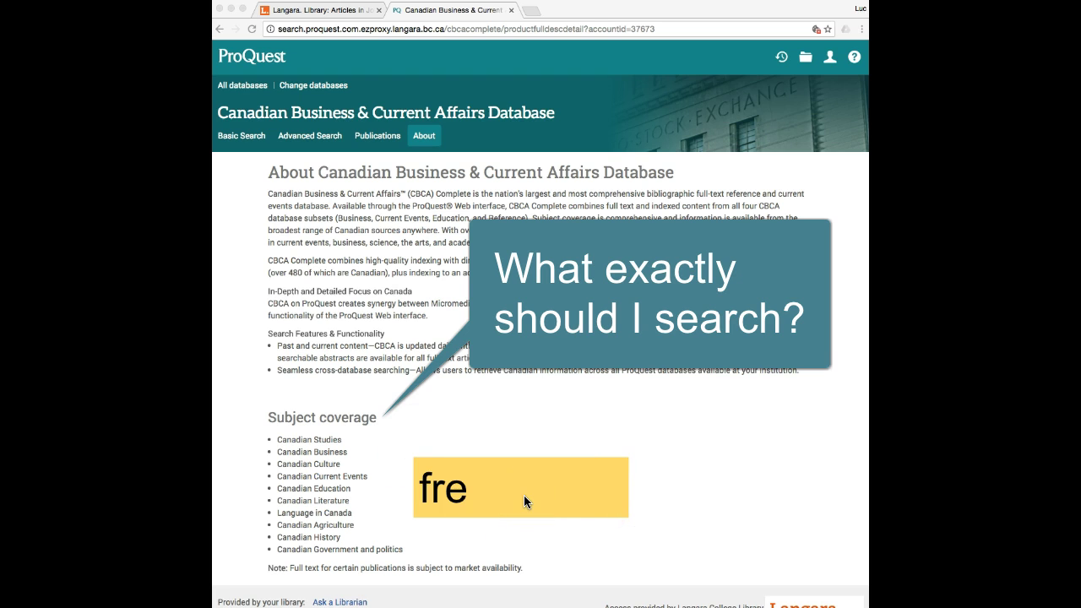
pyautogui.write('e tuition')
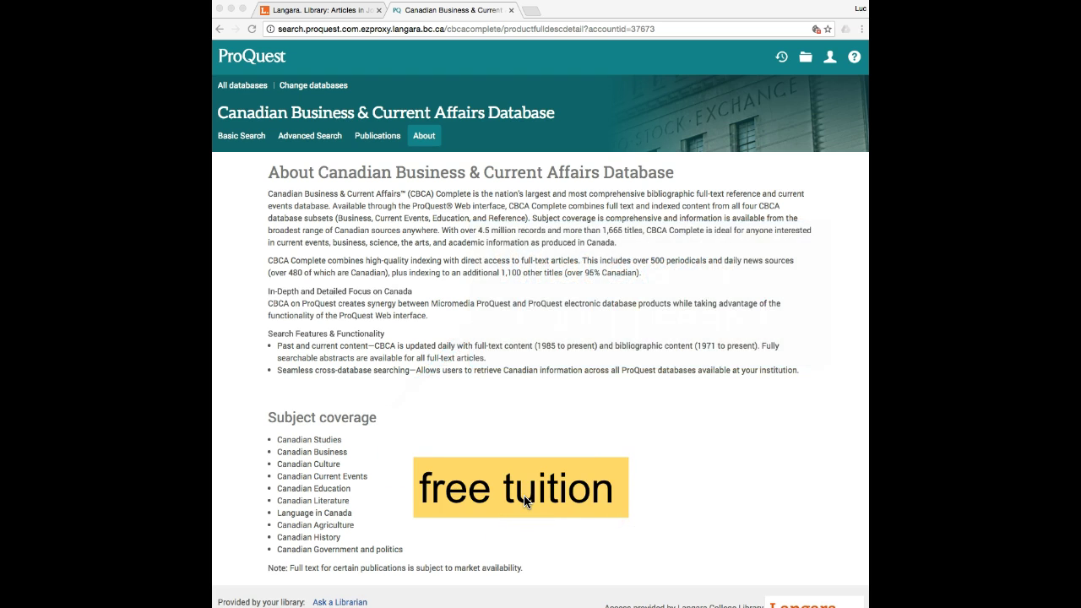
# Set up an advanced search for the exact phrase "free tuition", limited to full text
pyautogui.click(312, 138)
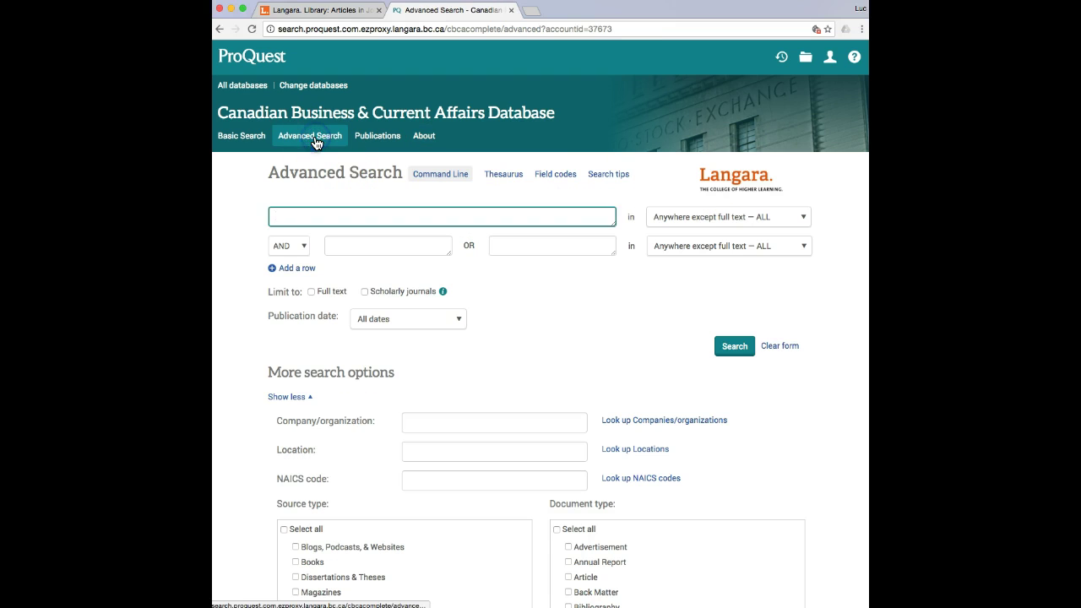
pyautogui.click(272, 216)
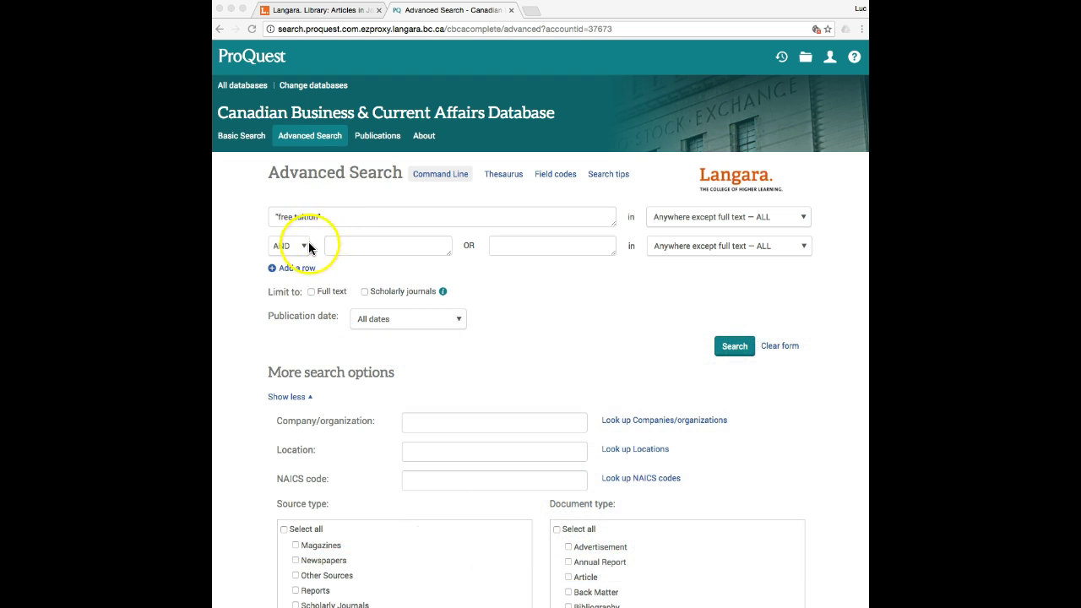
pyautogui.click(311, 292)
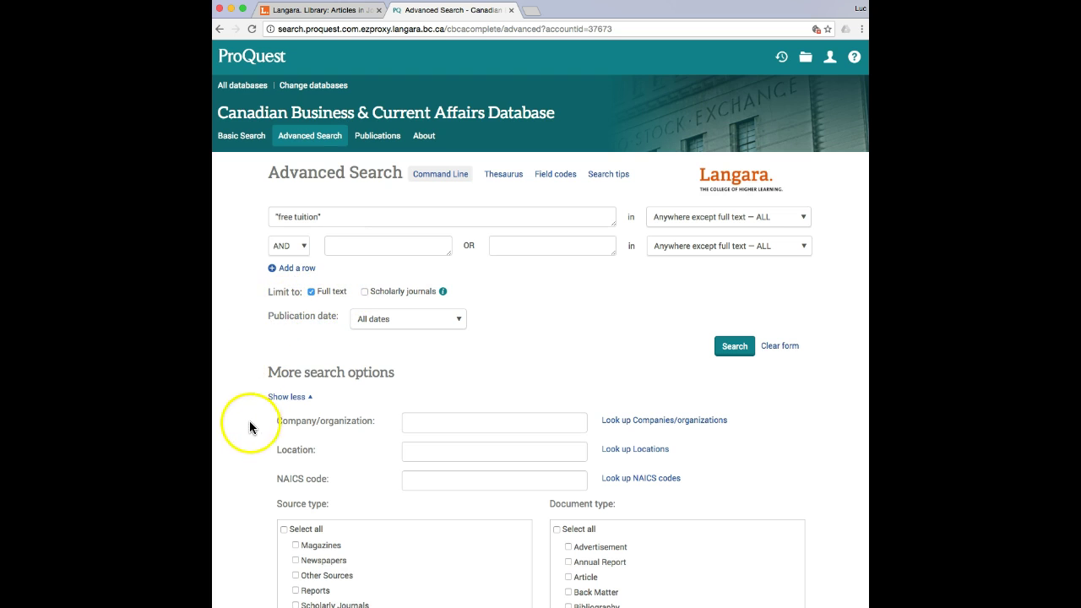
# Restrict the source types to Magazines, Scholarly Journals and Trade Journals, and run the search
pyautogui.scroll(-3, 249, 556)
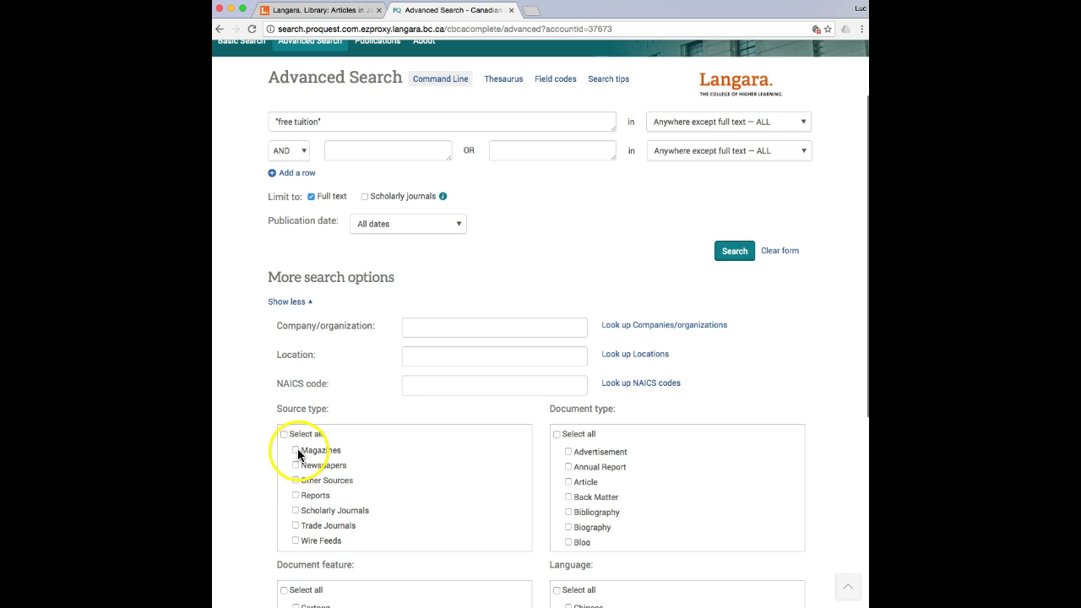
pyautogui.click(295, 451)
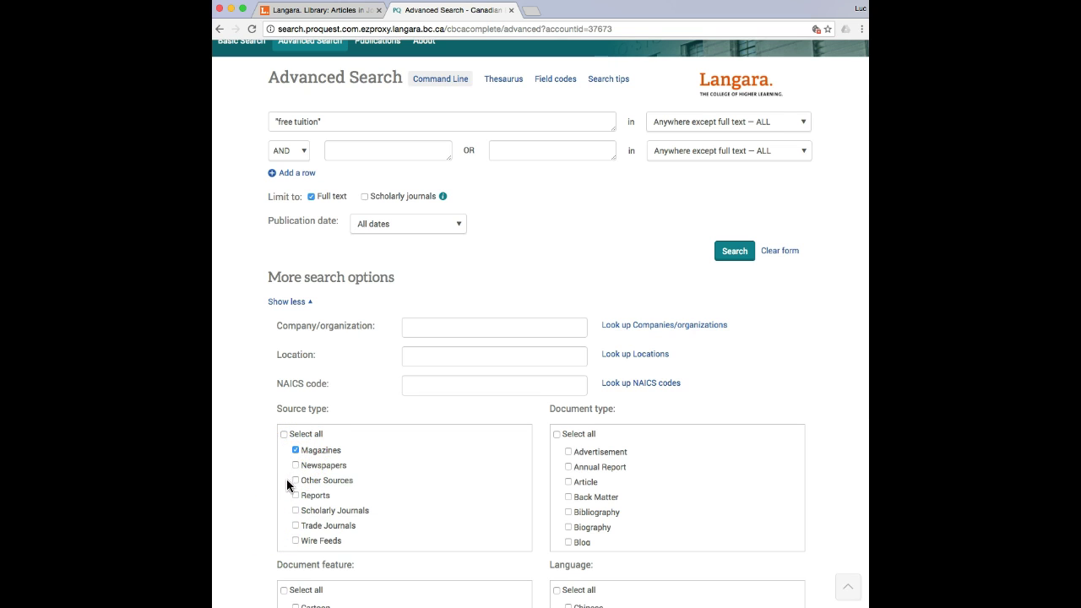
pyautogui.click(295, 510)
pyautogui.click(296, 526)
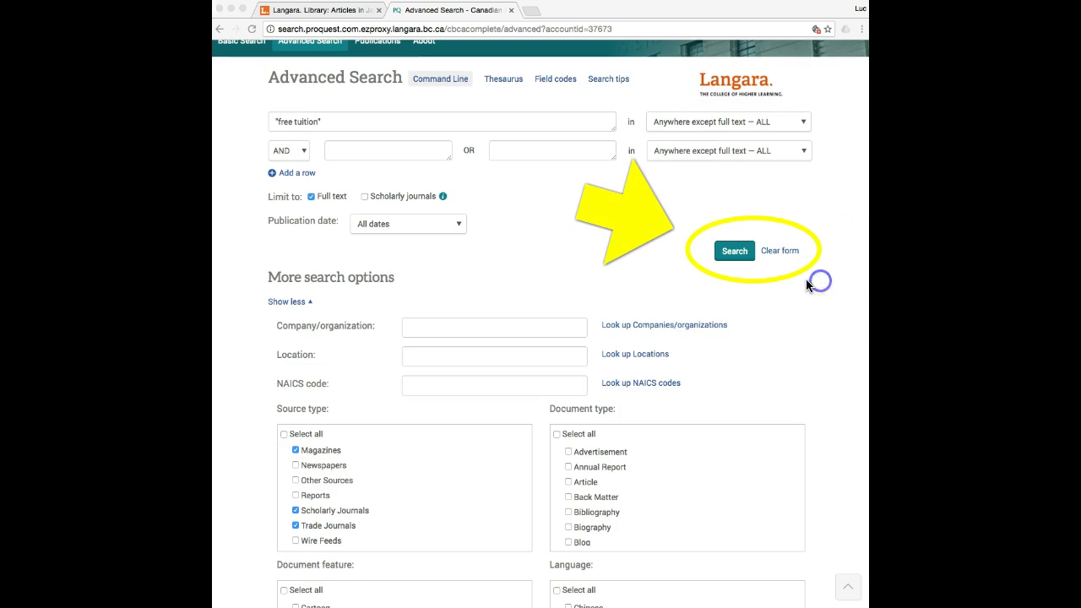
pyautogui.click(738, 255)
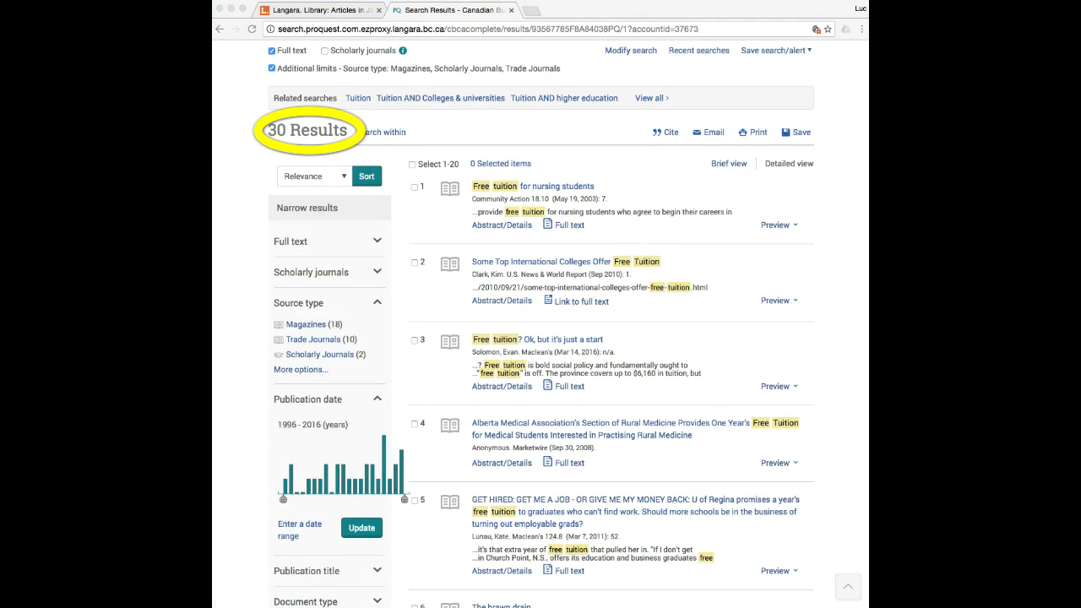
# Preview the abstract of "Free tuition? Ok, but it's just a start" and sort the results by most recent first
pyautogui.click(787, 389)
pyautogui.scroll(-2, 772, 422)
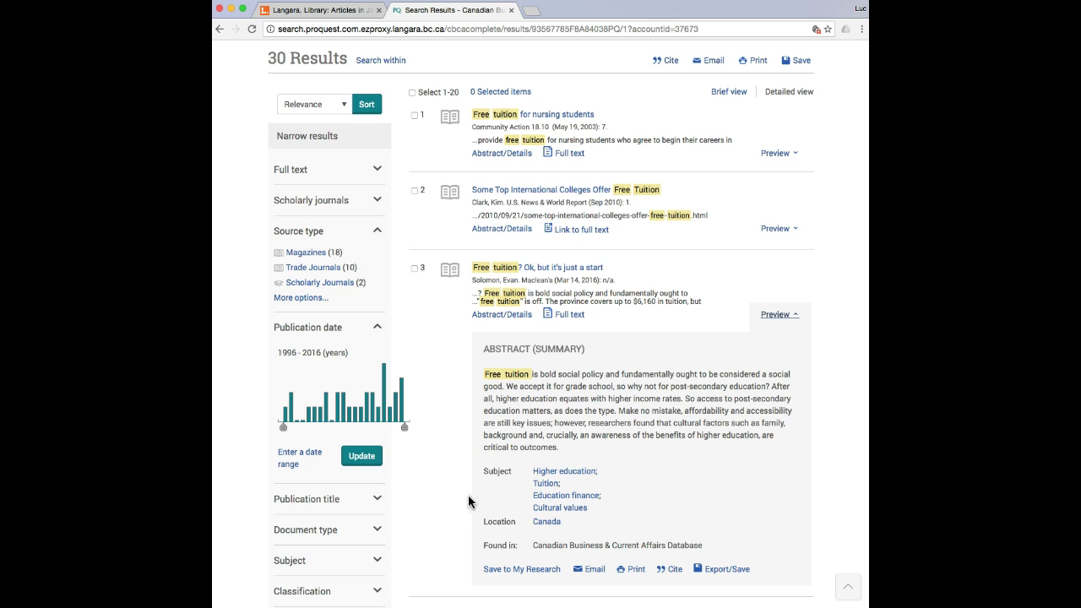
pyautogui.click(345, 104)
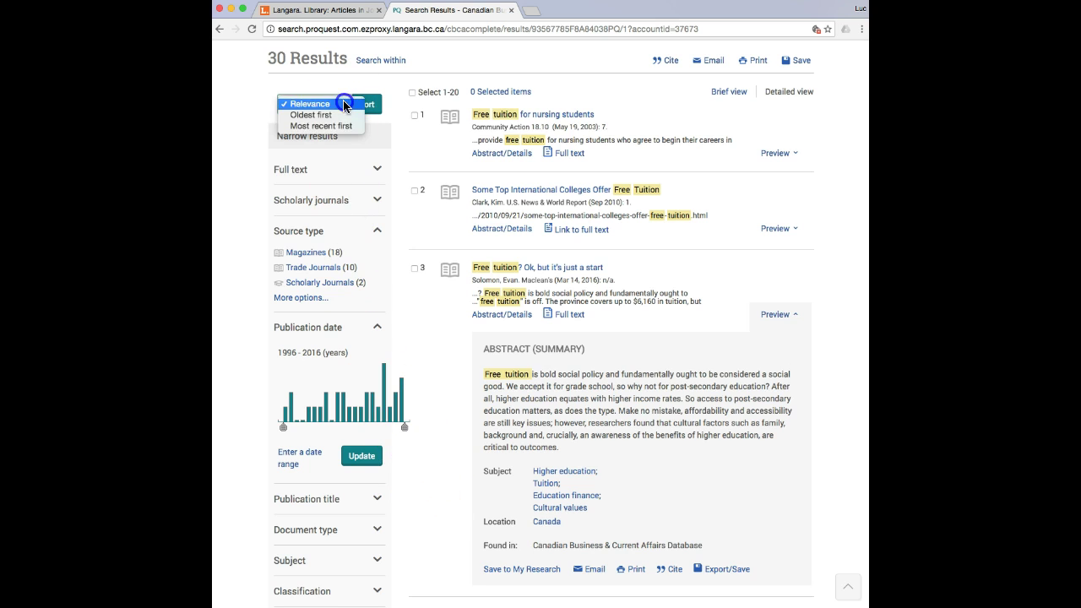
pyautogui.click(336, 126)
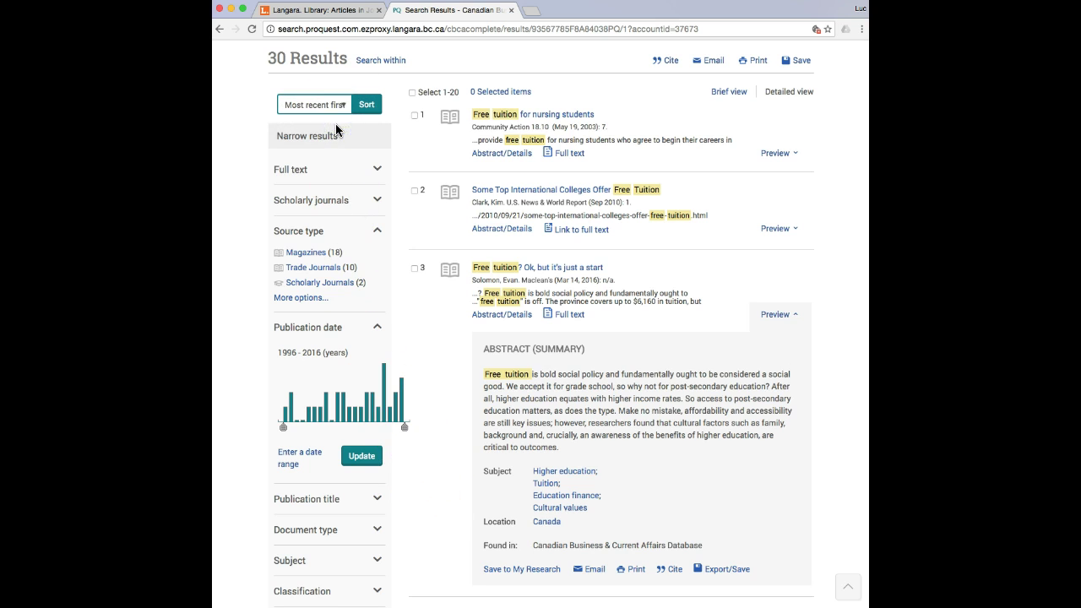
pyautogui.click(364, 105)
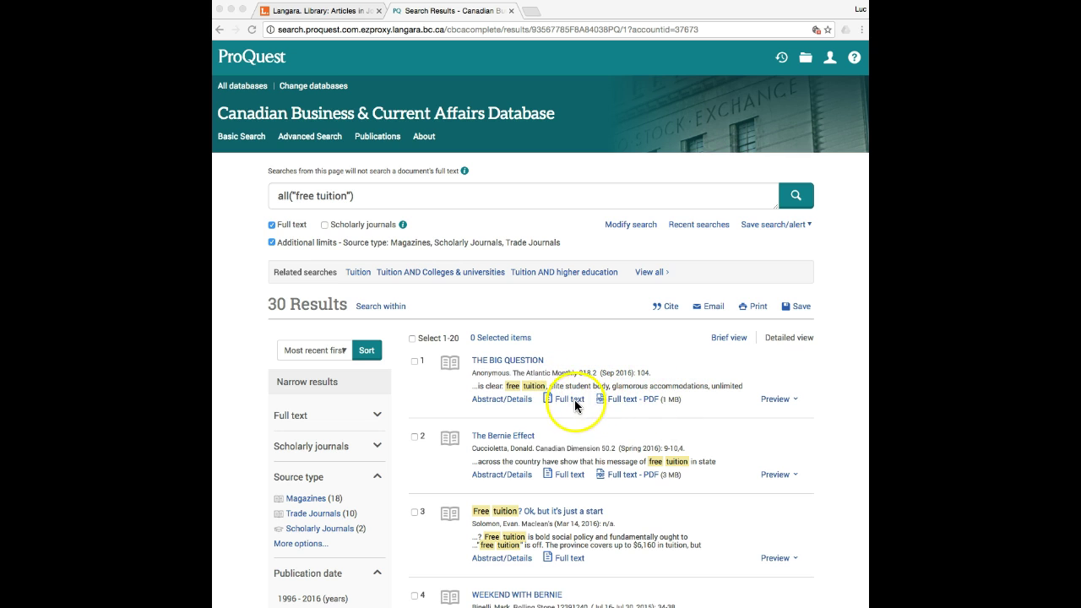
# View the full text of "THE BIG QUESTION" in a new browser tab and return to the search results
pyautogui.rightClick(571, 398)
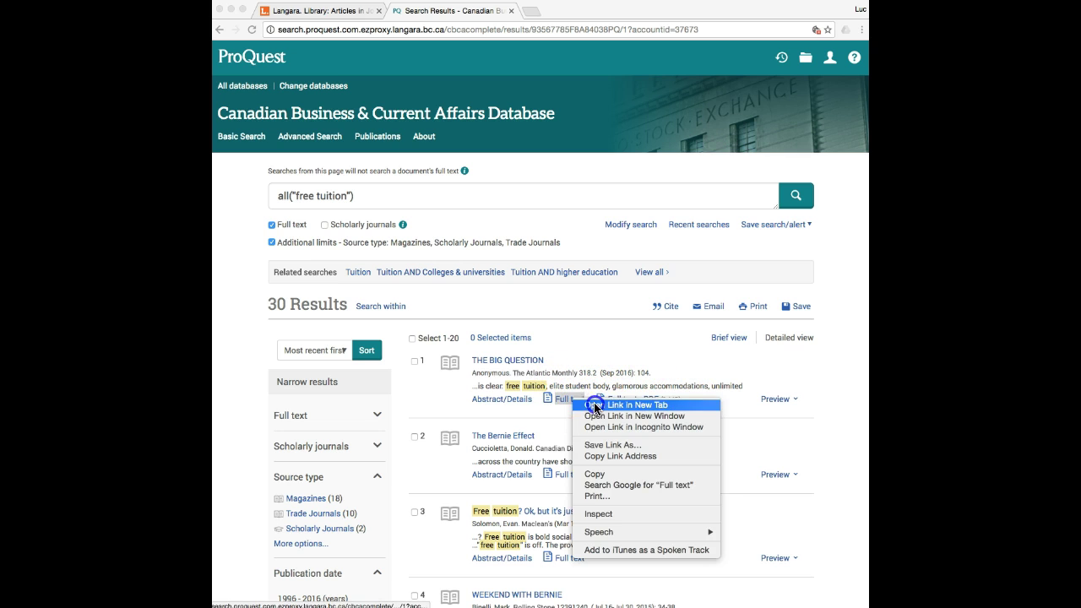
pyautogui.click(593, 402)
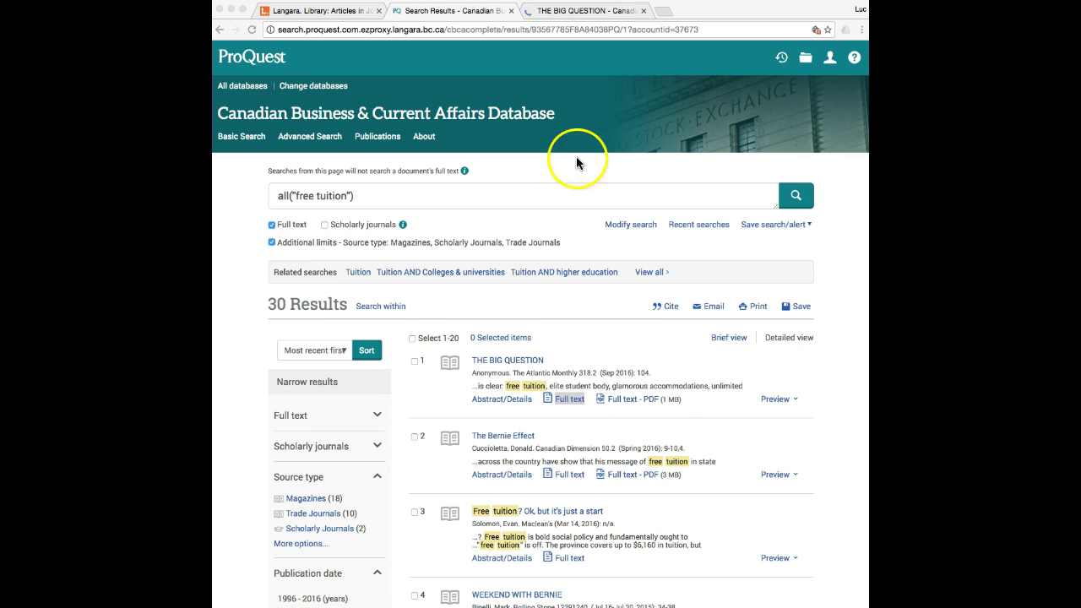
pyautogui.click(558, 11)
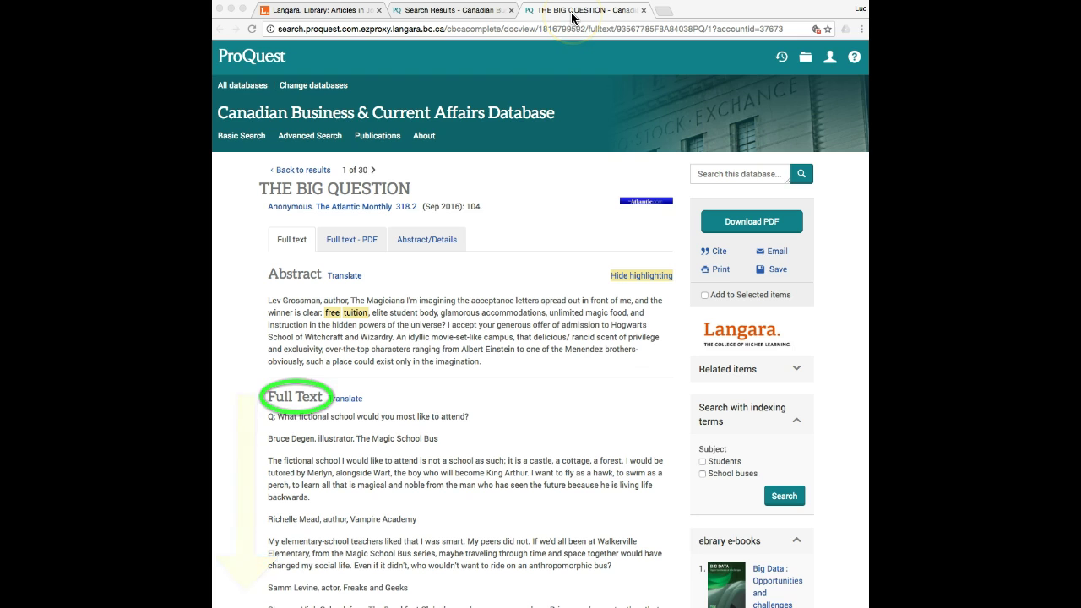
pyautogui.click(460, 13)
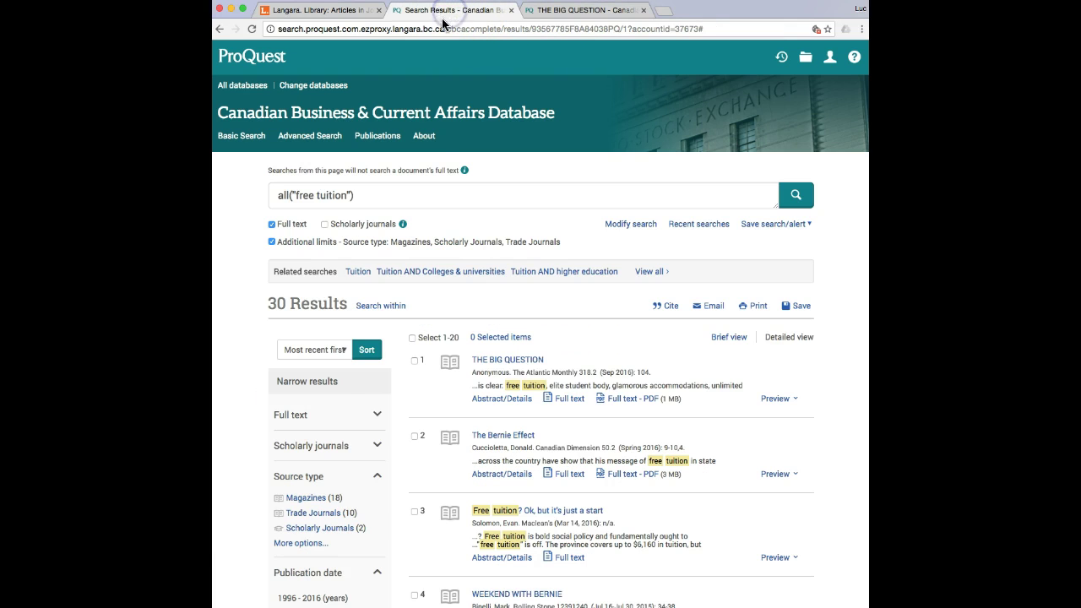
# Select the first three articles in the results list
pyautogui.click(414, 361)
pyautogui.click(414, 436)
pyautogui.click(414, 512)
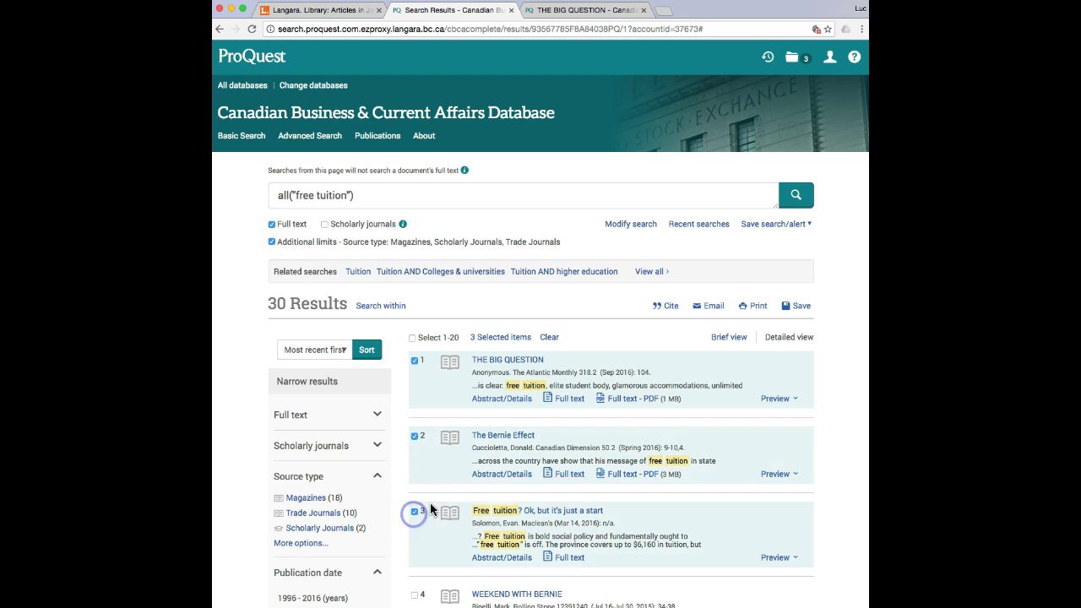
# Look at the citation and email options for the selected articles, closing both without sending anything
pyautogui.click(670, 306)
pyautogui.click(688, 399)
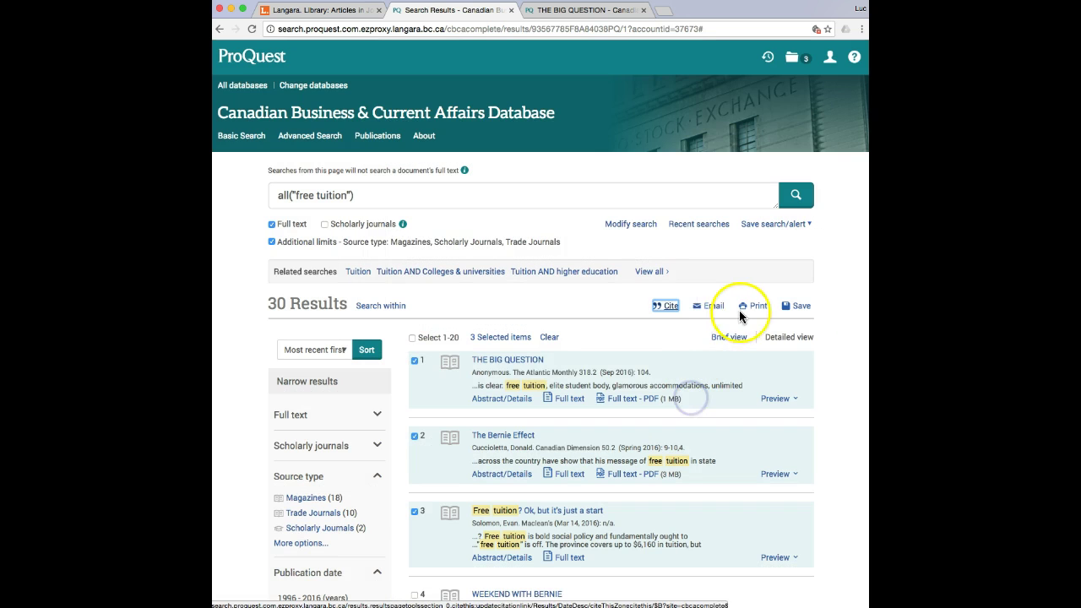
pyautogui.click(715, 308)
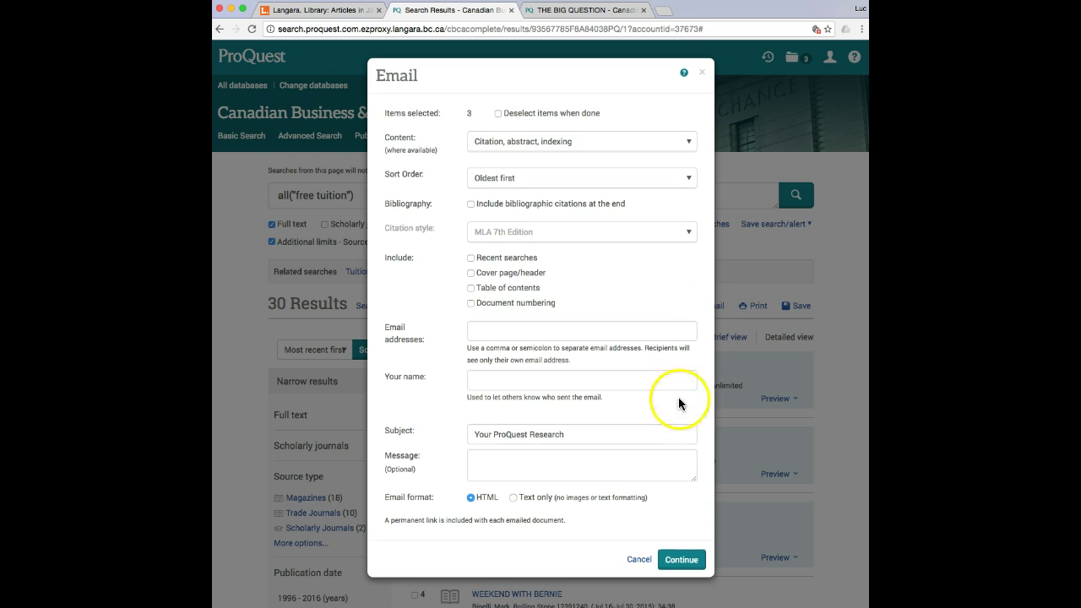
pyautogui.click(639, 560)
# Check the RIS (works with EndNote, Citavi, etc.) export options for the selected articles and cancel the export
pyautogui.click(800, 308)
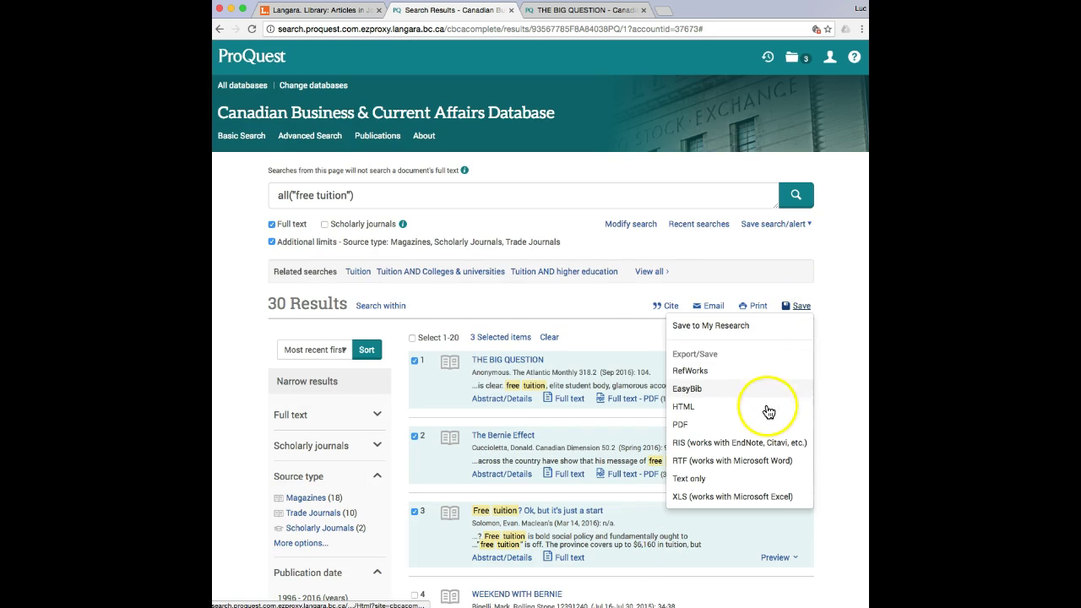
pyautogui.click(760, 448)
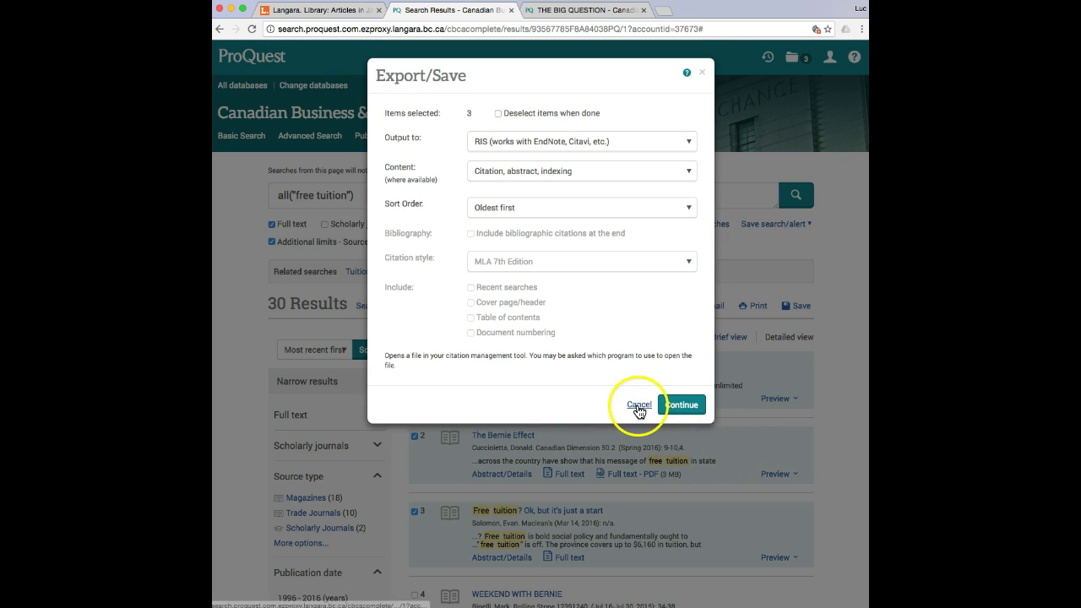
pyautogui.click(639, 403)
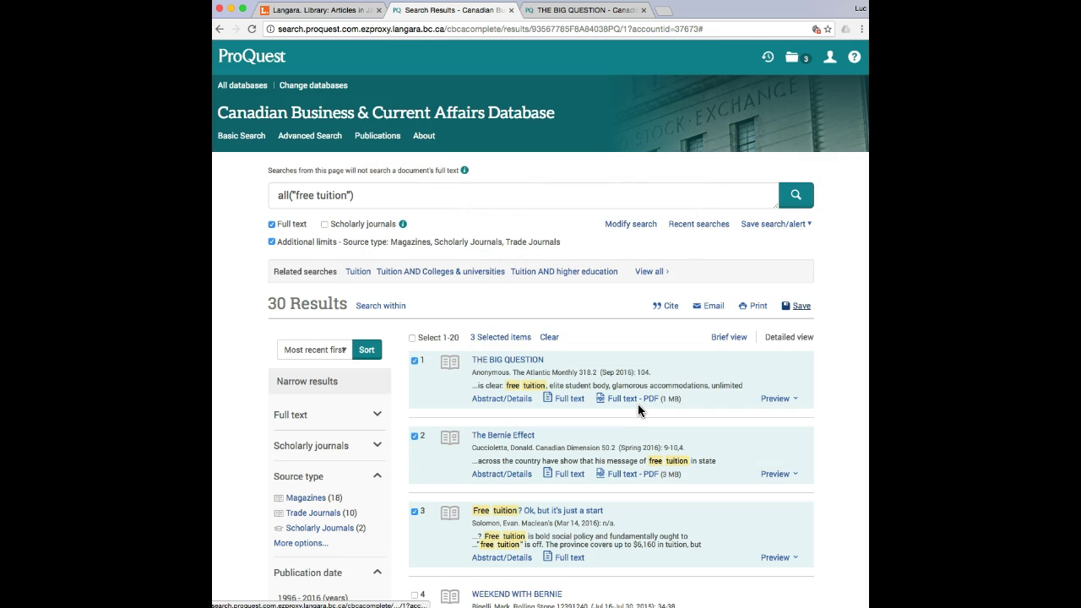